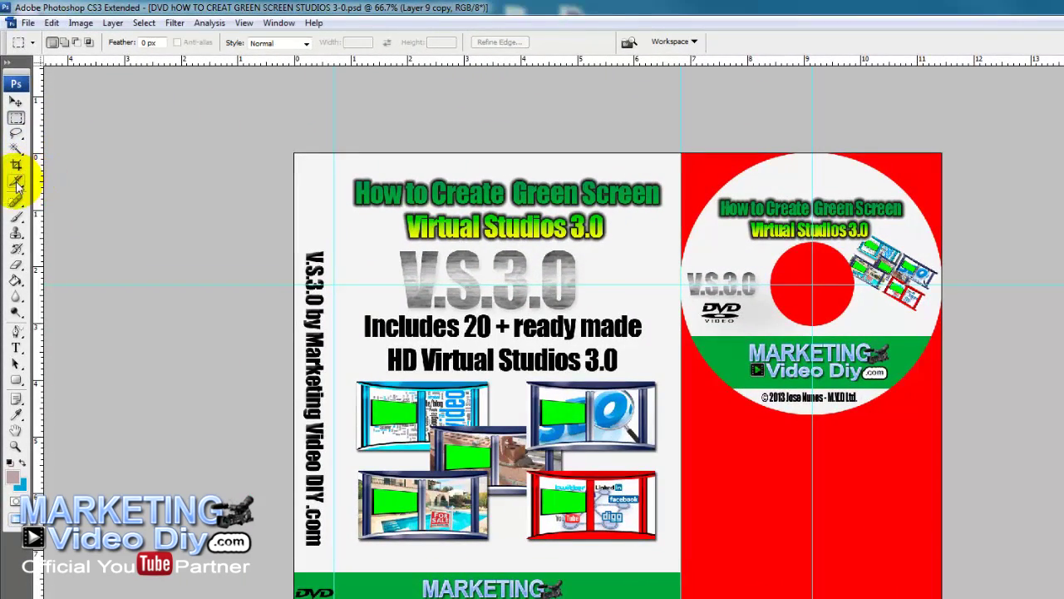
# Select slice 03, the one holding the cover title, with the Slice Select tool
pyautogui.click(17, 181)
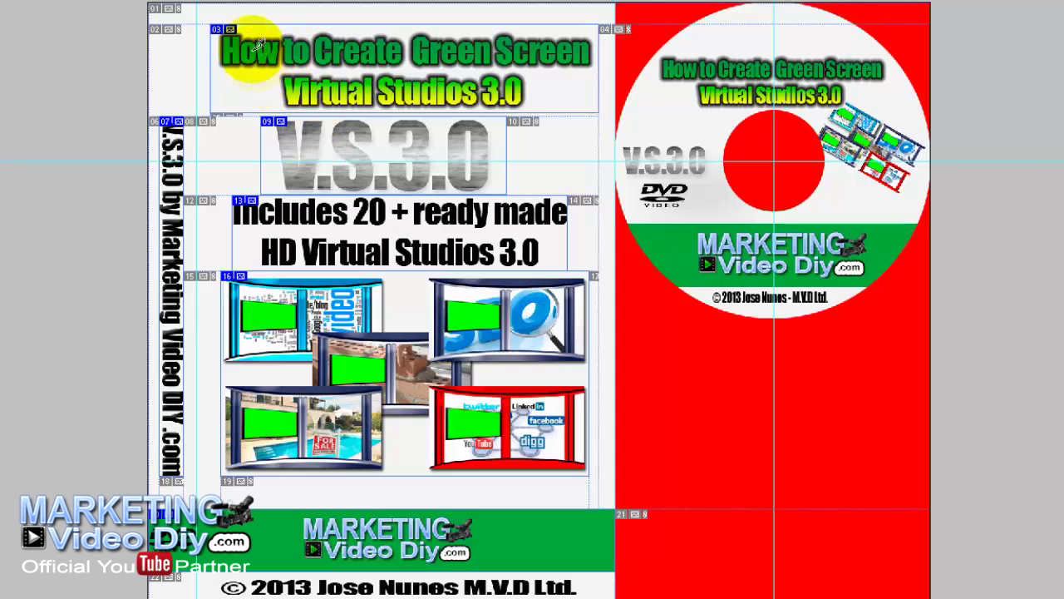
pyautogui.click(212, 17)
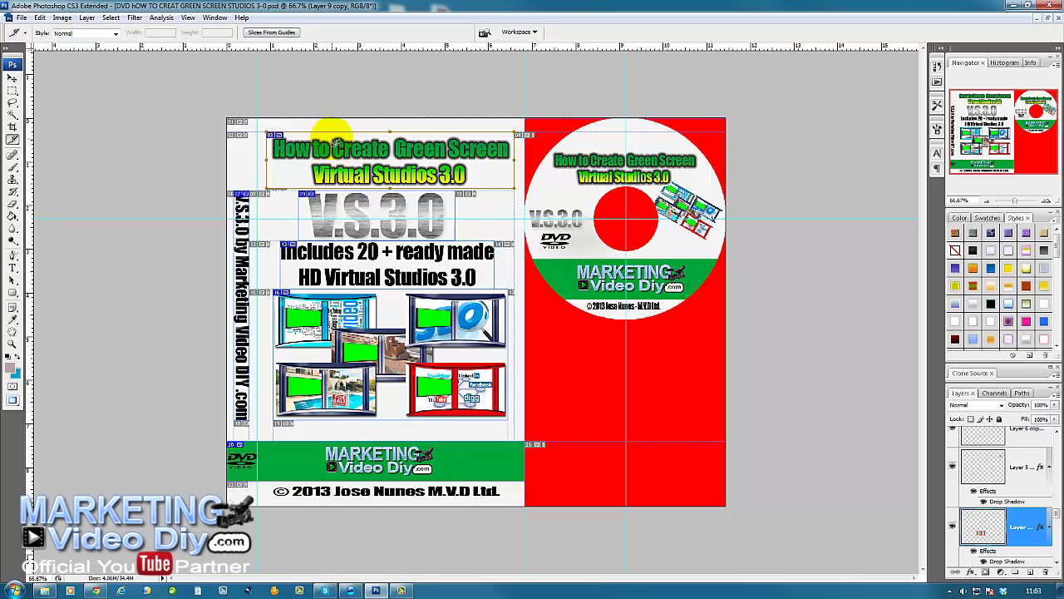
# Open File > Save for Web & Devices for the sliced DVD cover
pyautogui.click(39, 17)
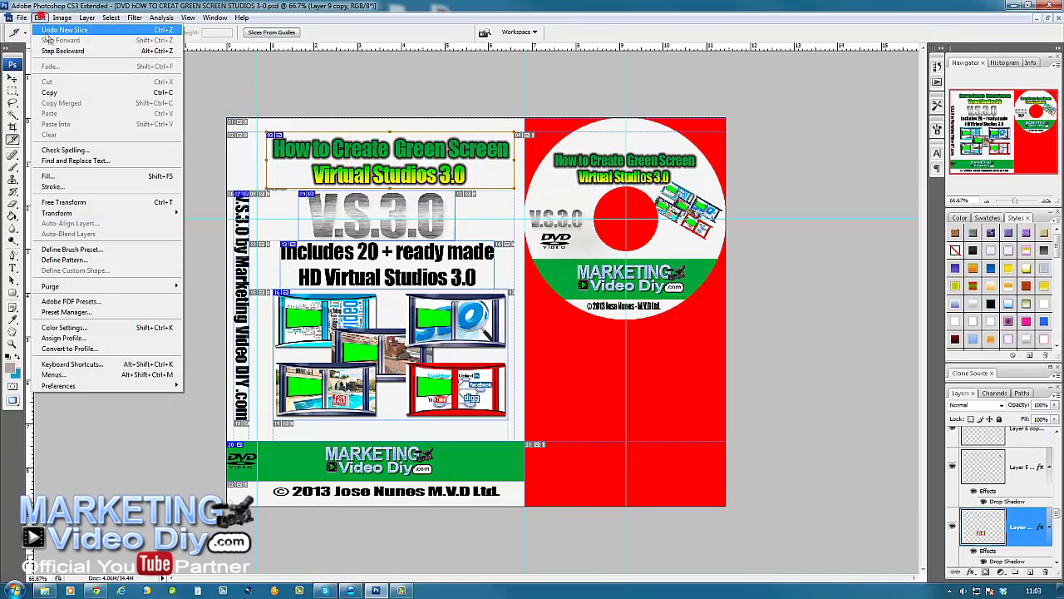
pyautogui.click(40, 18)
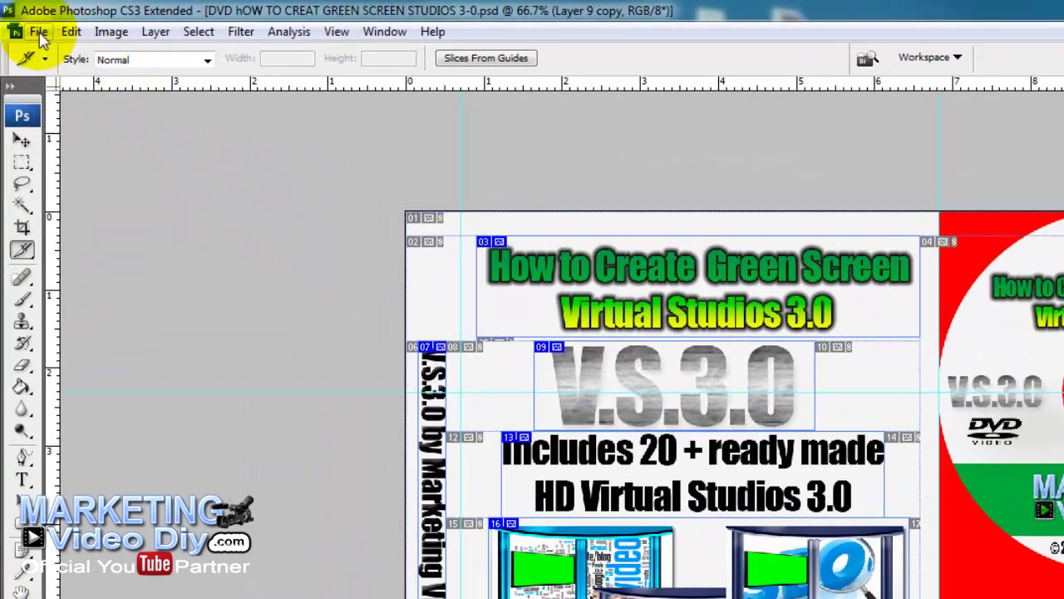
pyautogui.click(39, 34)
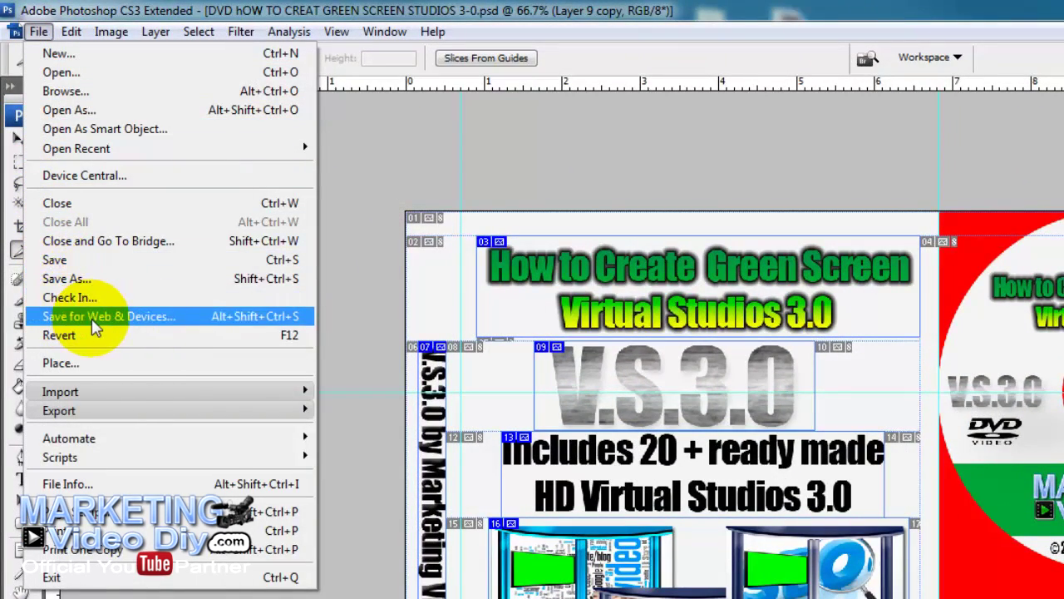
pyautogui.click(98, 318)
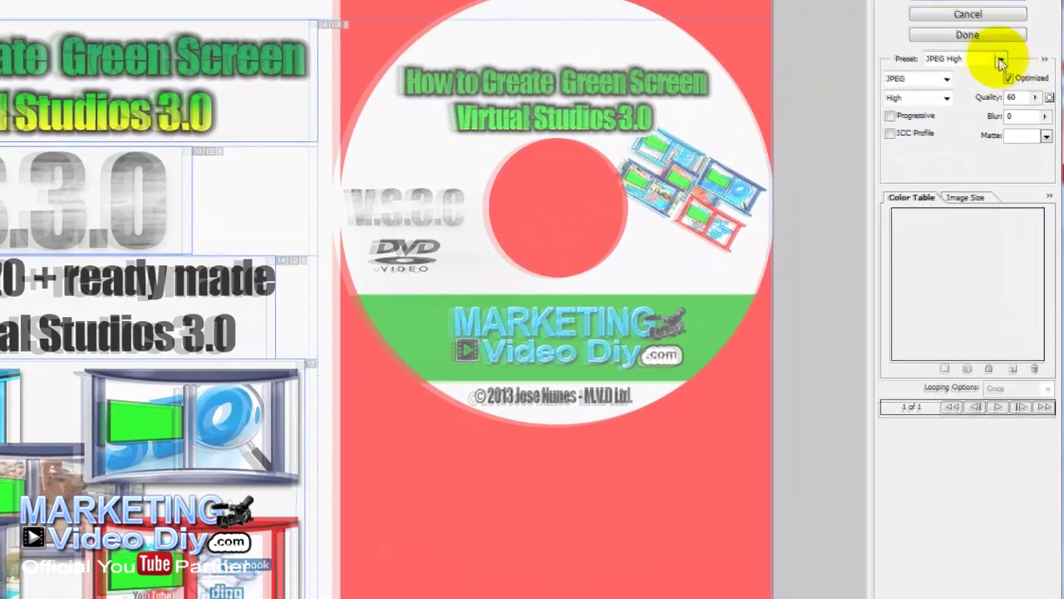
pyautogui.click(1011, 75)
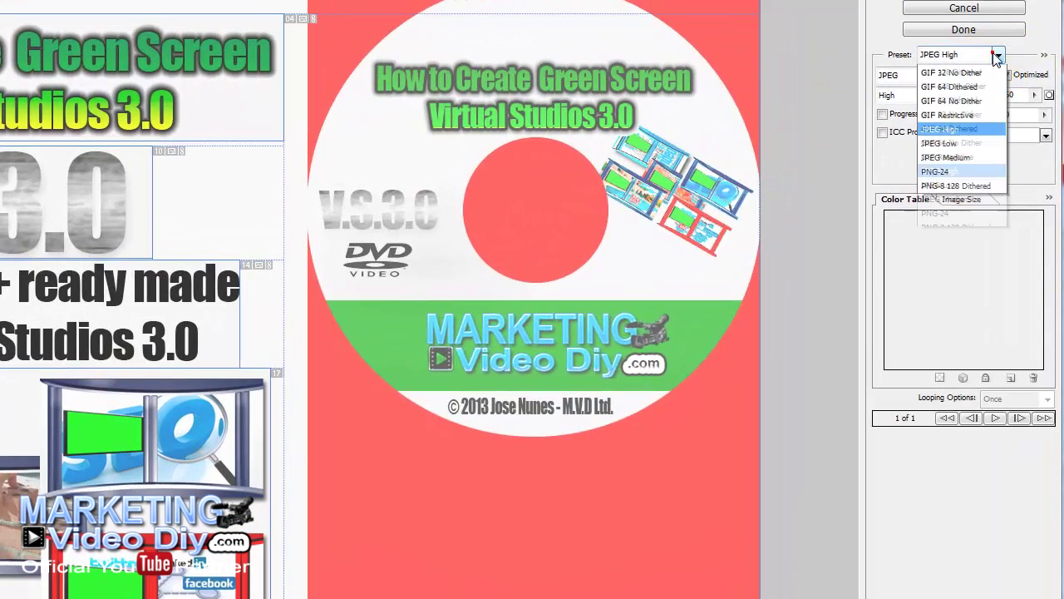
pyautogui.click(1010, 75)
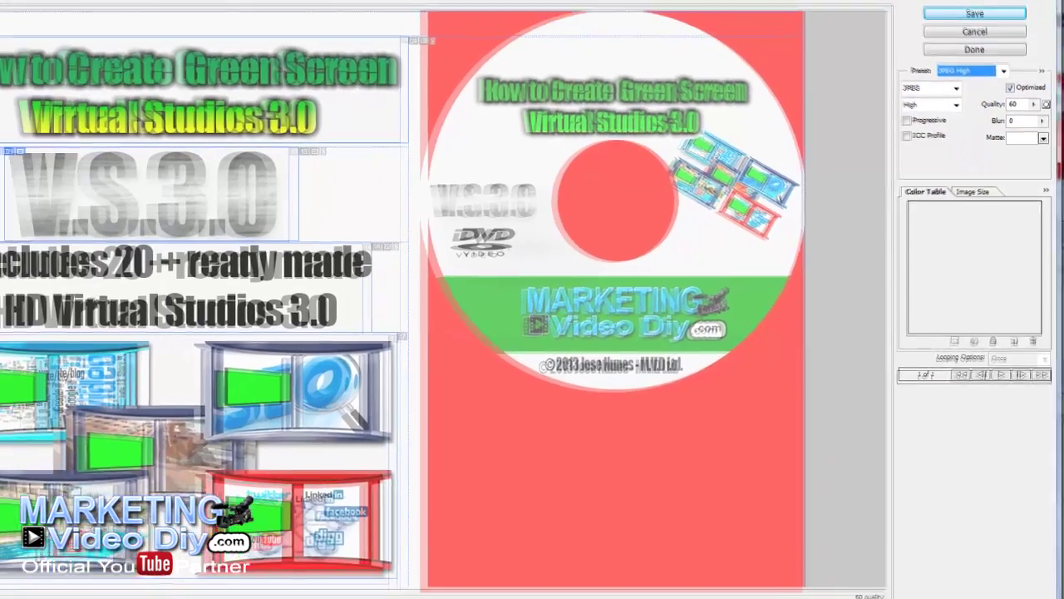
pyautogui.click(905, 556)
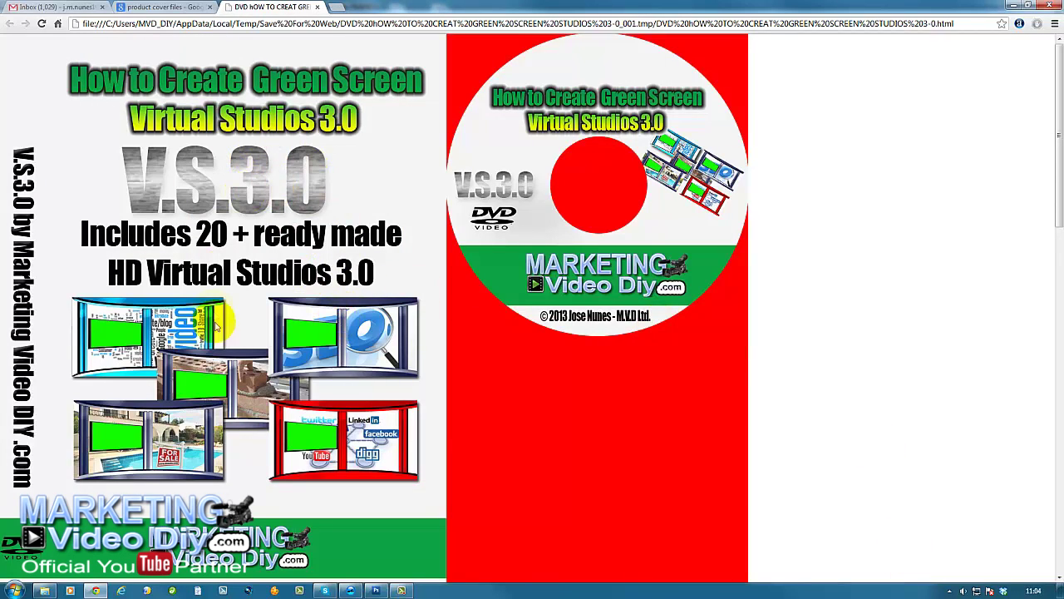
pyautogui.click(317, 8)
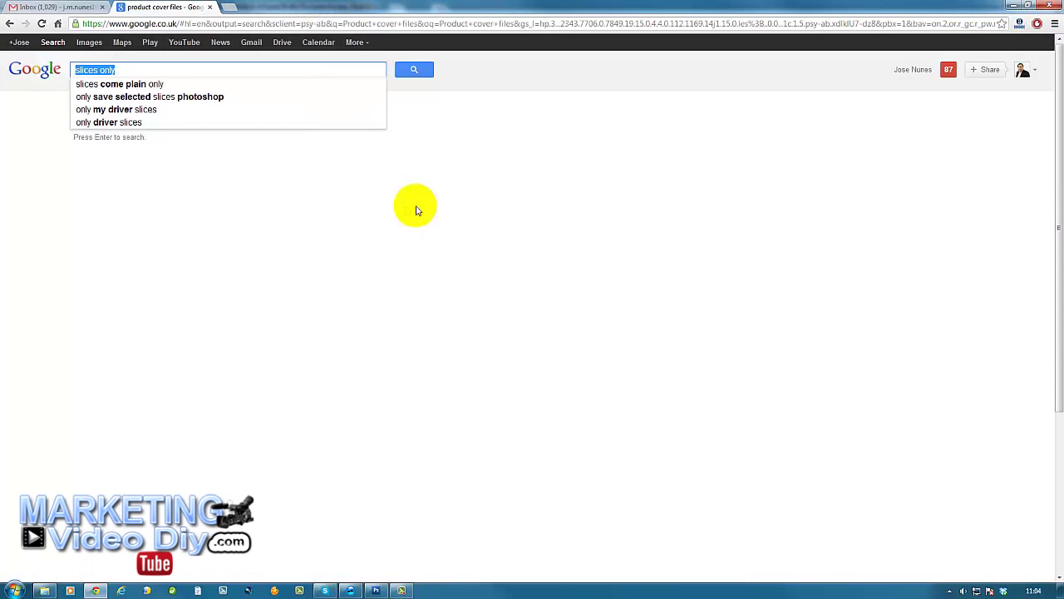
pyautogui.click(378, 589)
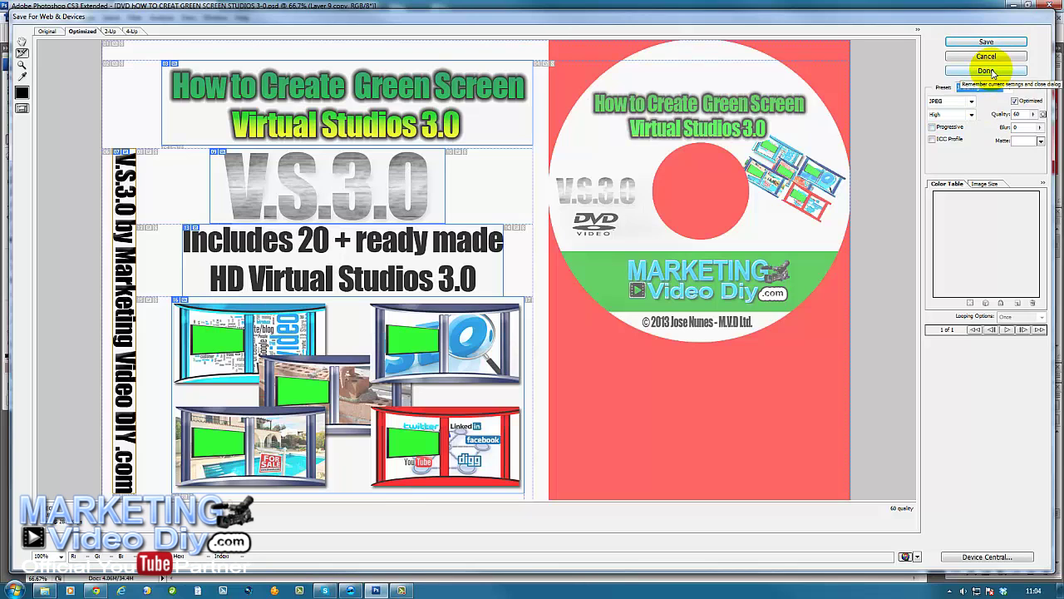
# Save HTML and images for all slices into the 'slices only' folder, replacing the existing files
pyautogui.click(986, 42)
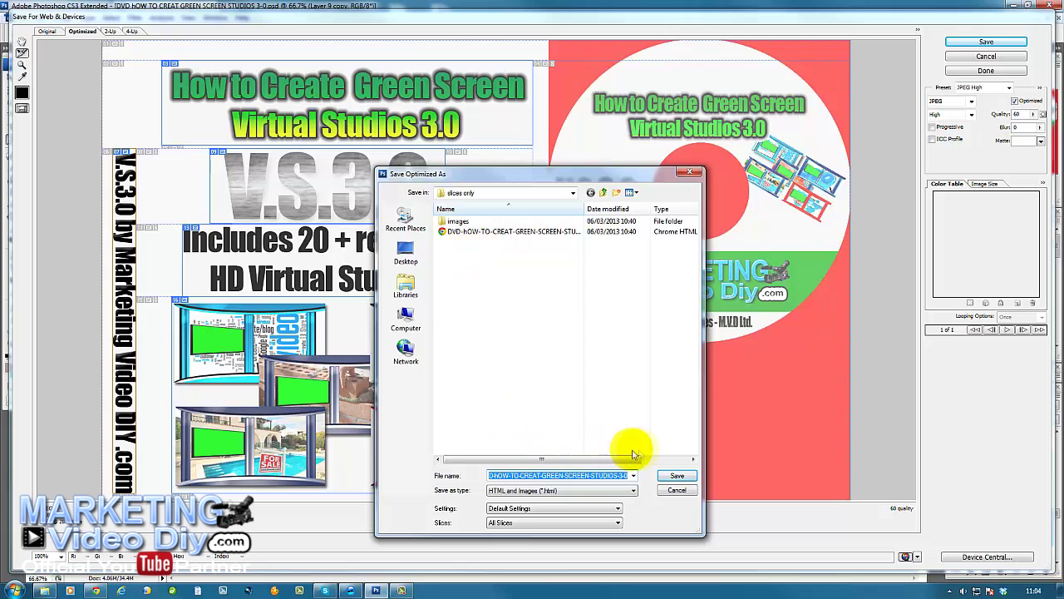
pyautogui.click(677, 475)
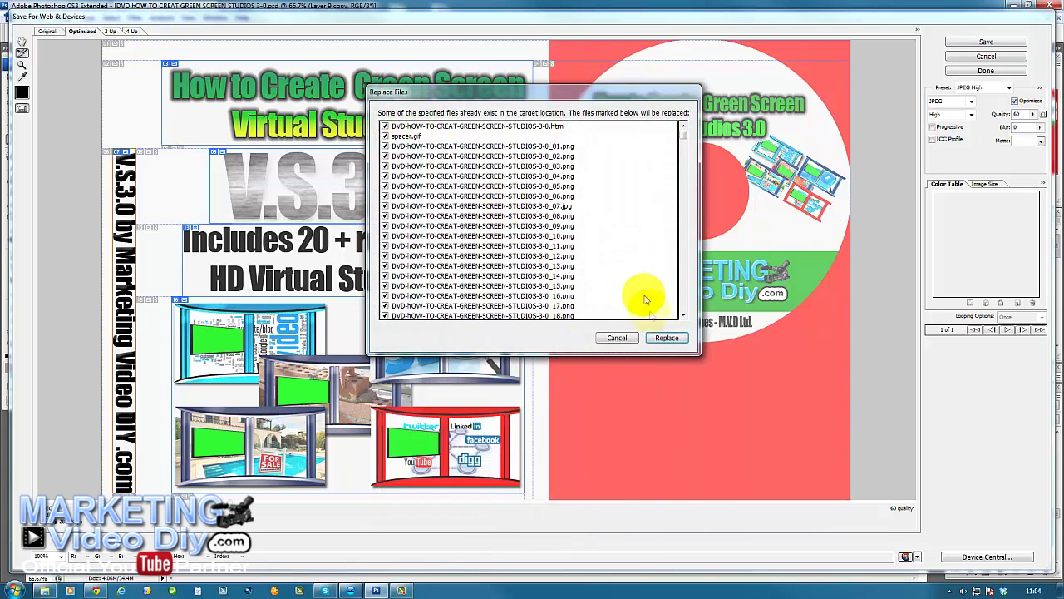
pyautogui.click(666, 338)
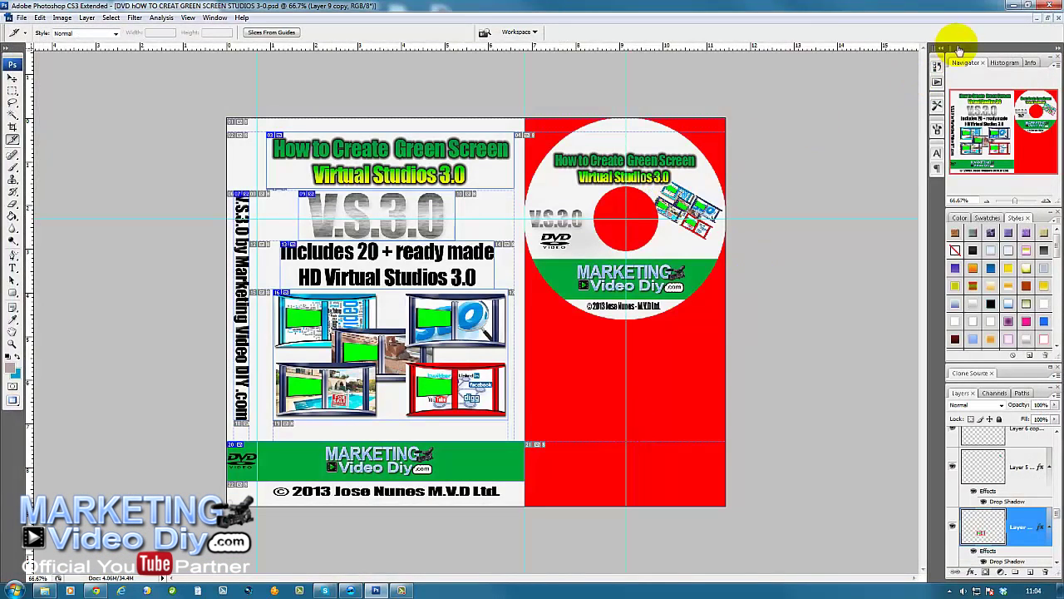
pyautogui.click(1012, 8)
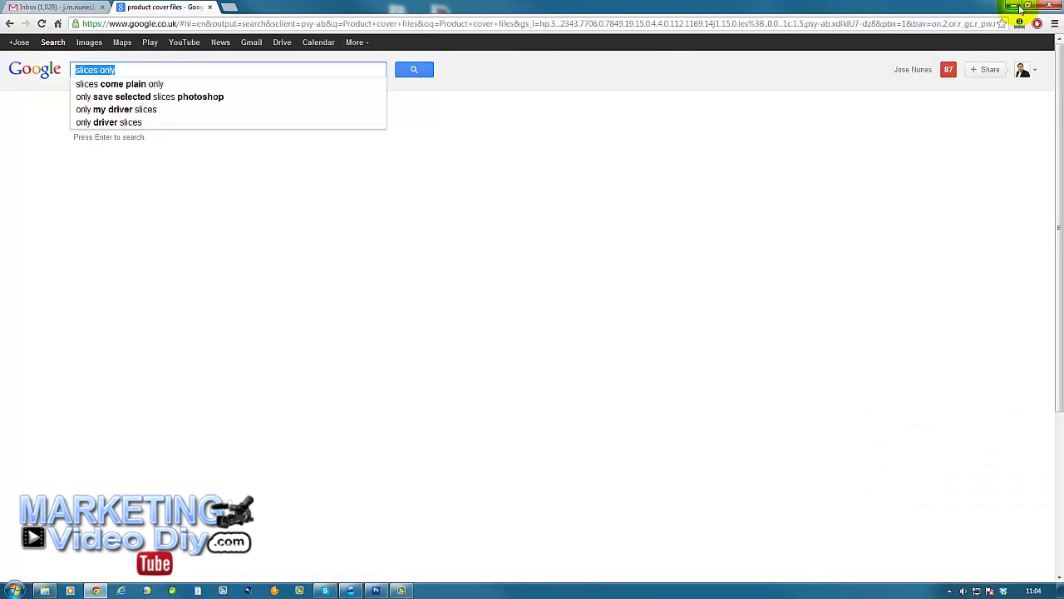
# Open the exported images folder under 7 days > slices only
pyautogui.click(1016, 7)
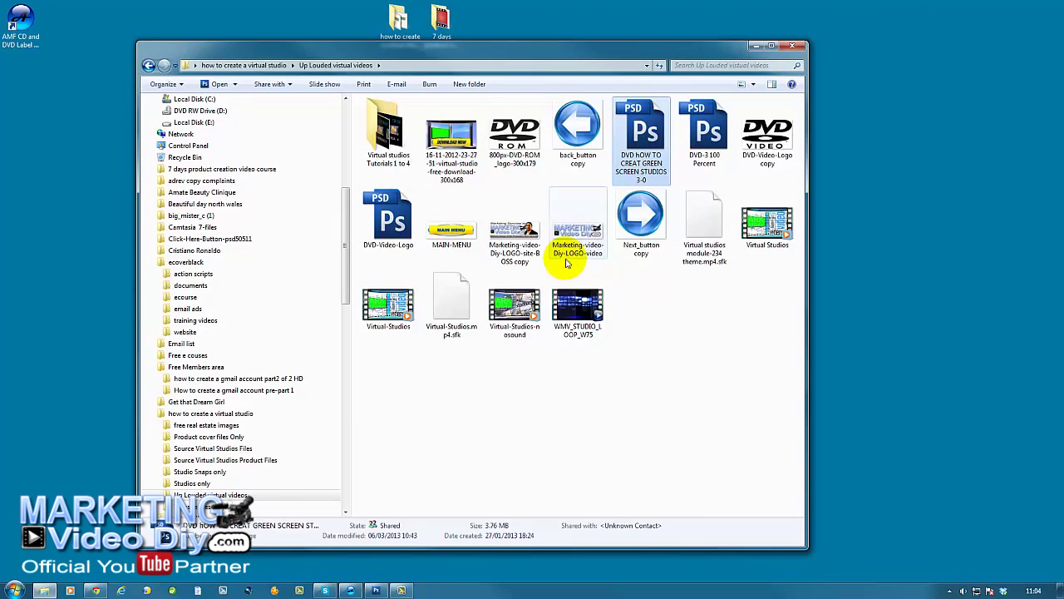
pyautogui.doubleClick(441, 21)
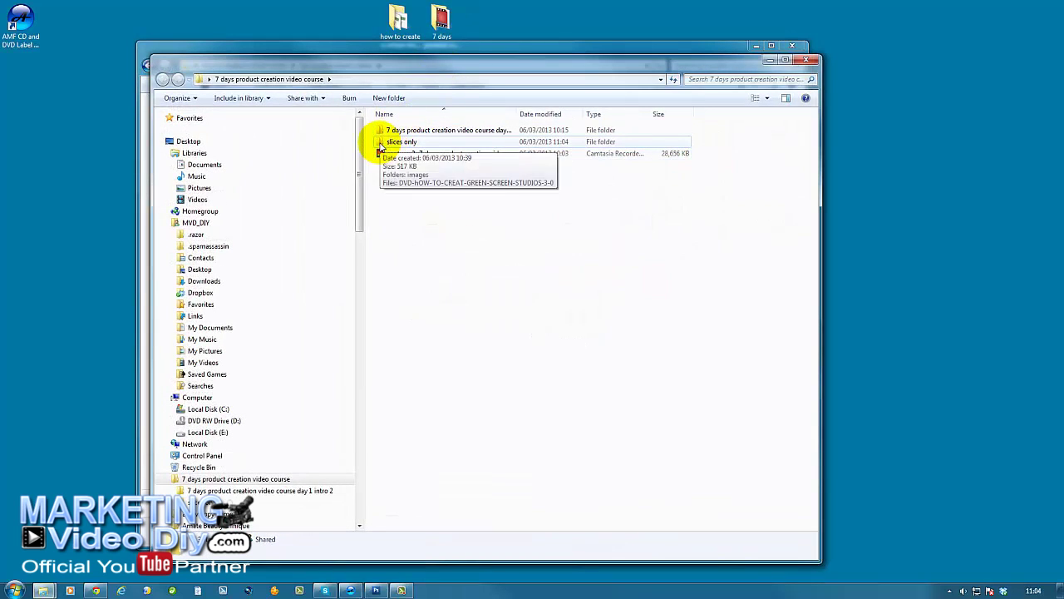
pyautogui.doubleClick(380, 146)
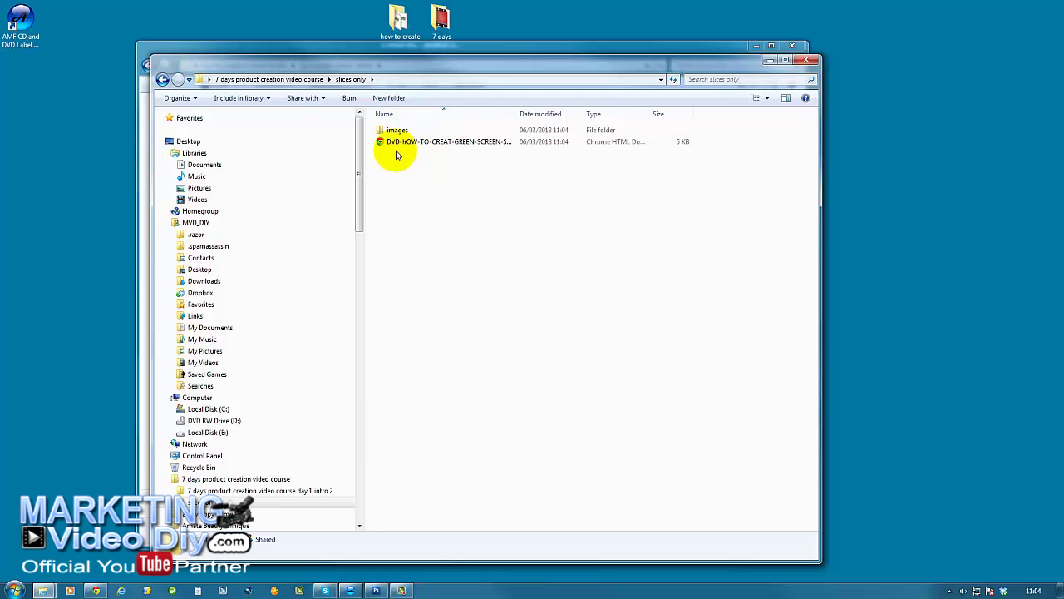
pyautogui.doubleClick(387, 133)
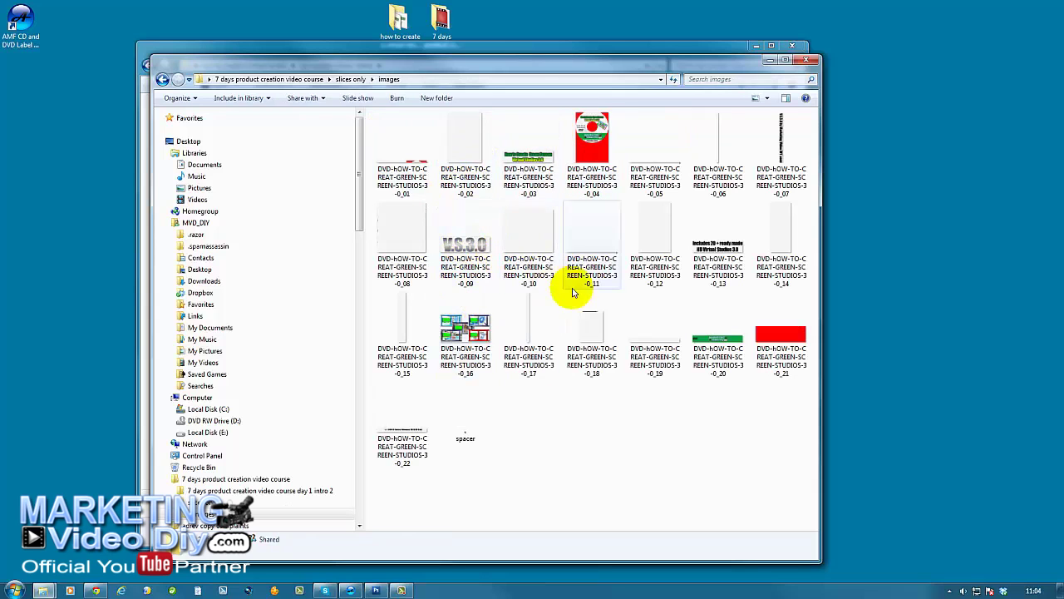
# Preview the V.S.3.0 and studios collage slices, then open the _03 title slice in Photoshop CS3
pyautogui.rightClick(472, 243)
pyautogui.click(505, 300)
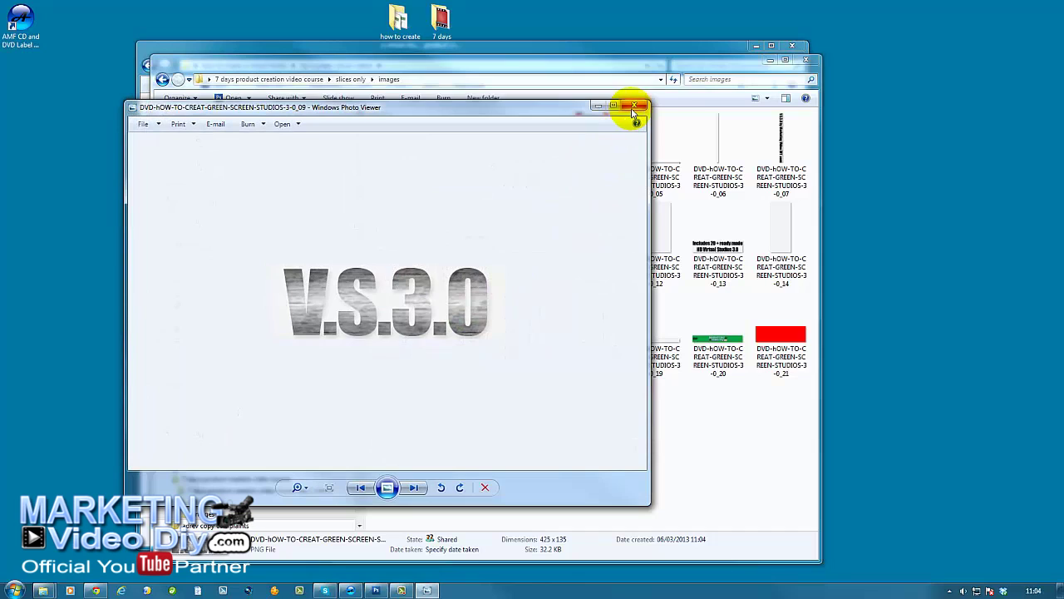
pyautogui.click(637, 107)
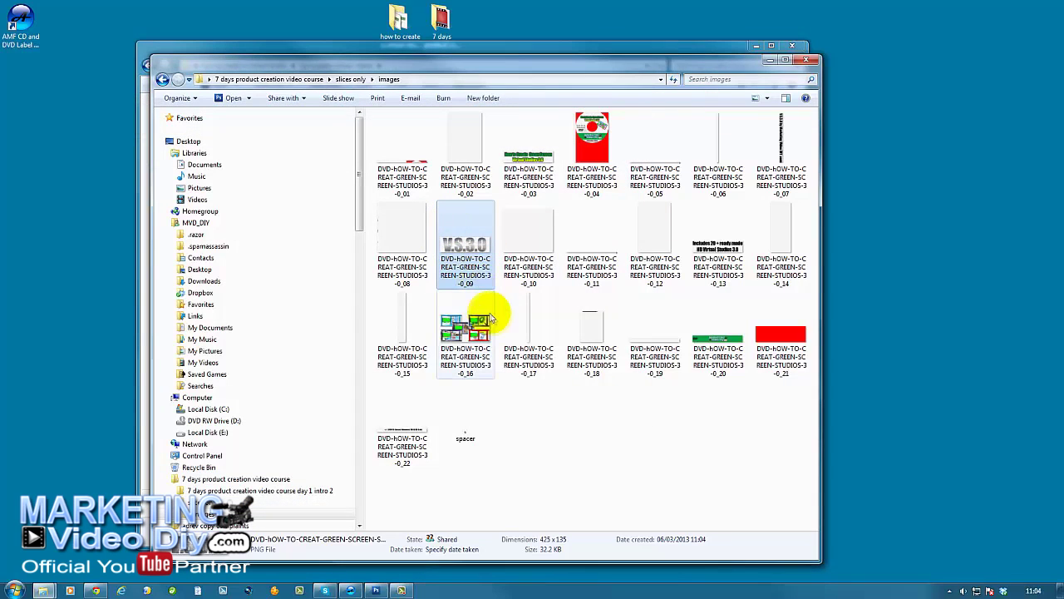
pyautogui.rightClick(457, 321)
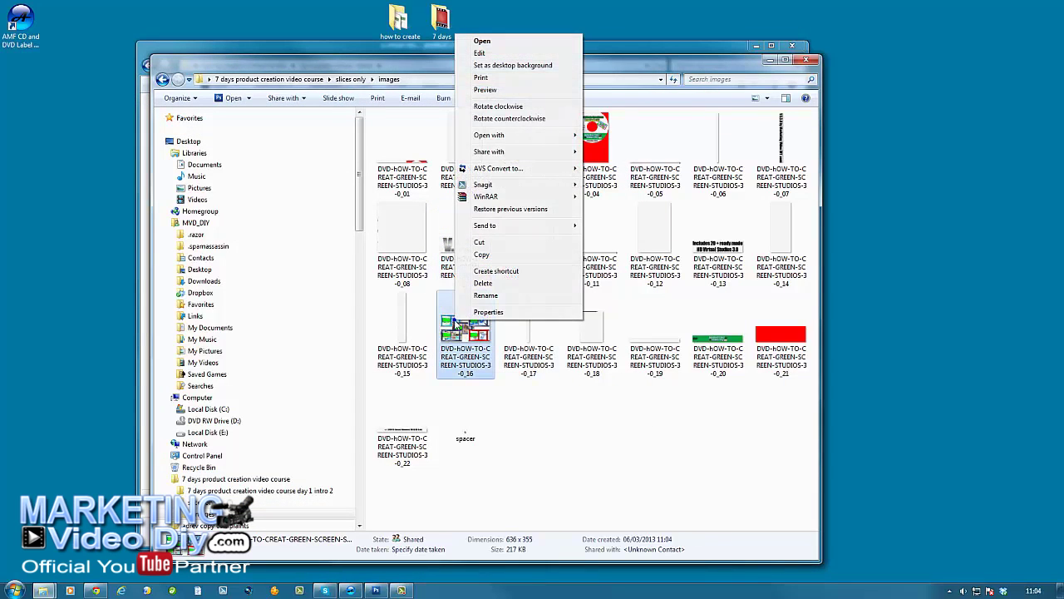
pyautogui.click(535, 90)
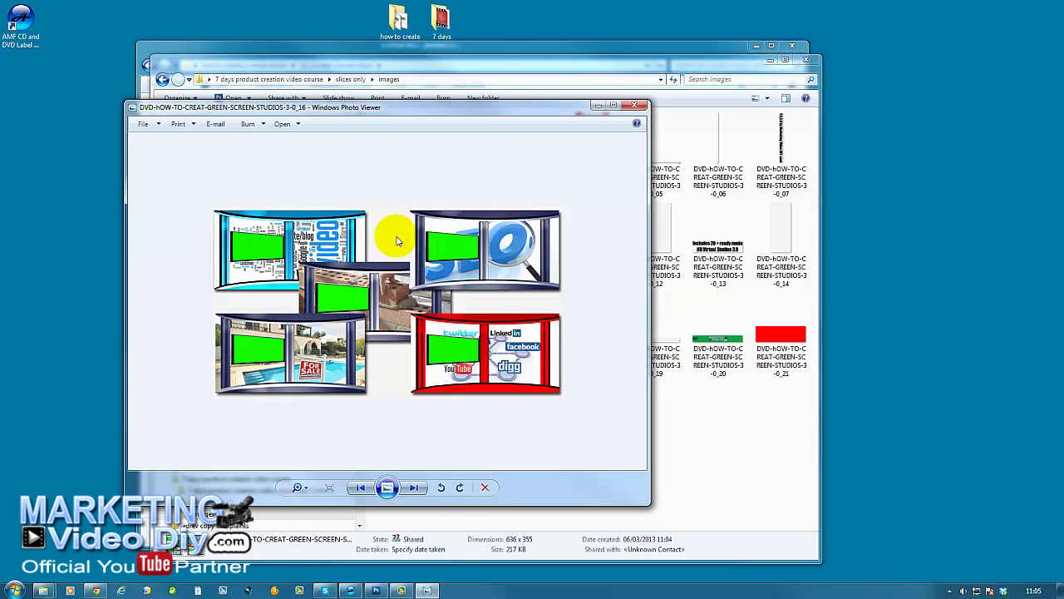
pyautogui.click(633, 105)
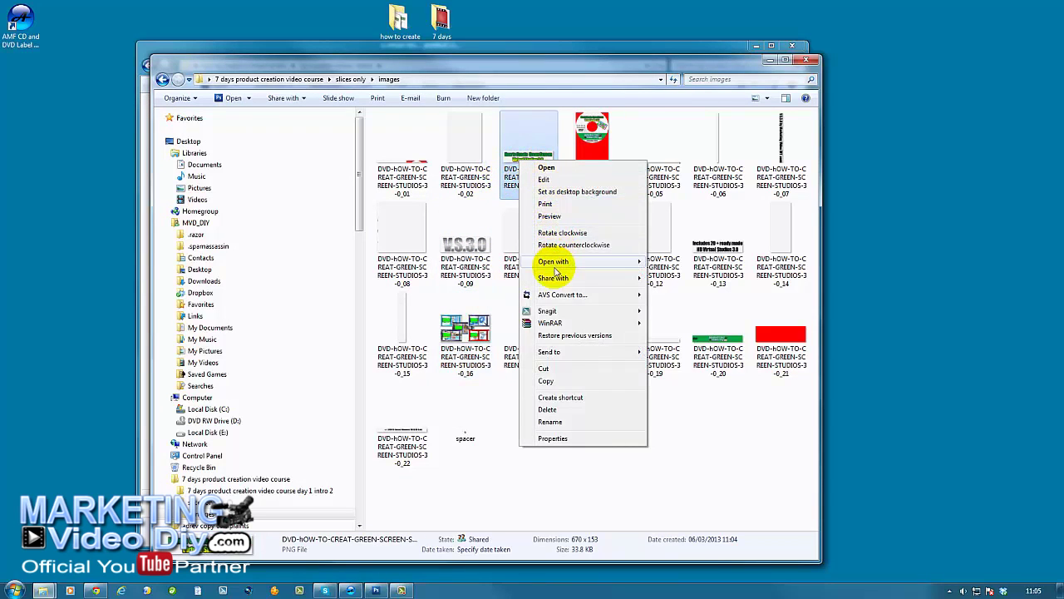
pyautogui.moveTo(573, 263)
pyautogui.click(678, 263)
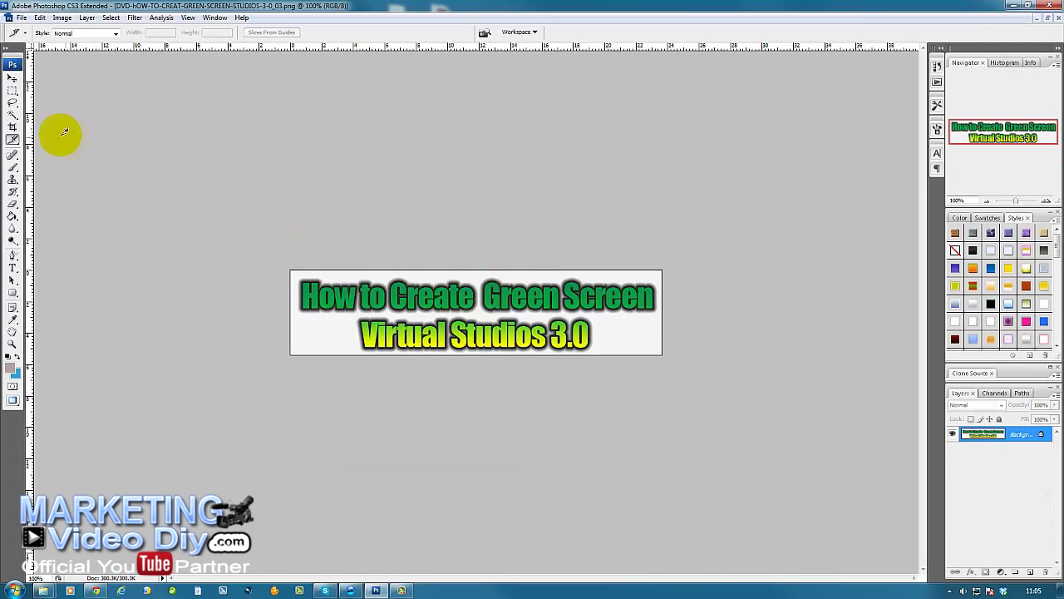
# Magic-wand the white background, convert Background to Layer 0, delete the white area and deselect
pyautogui.click(12, 114)
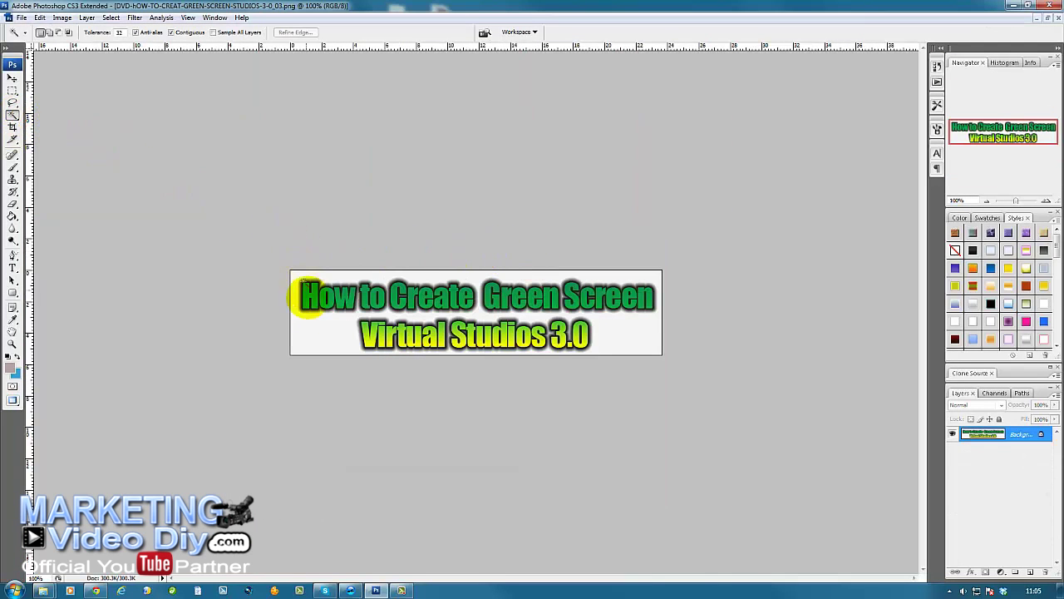
pyautogui.click(316, 347)
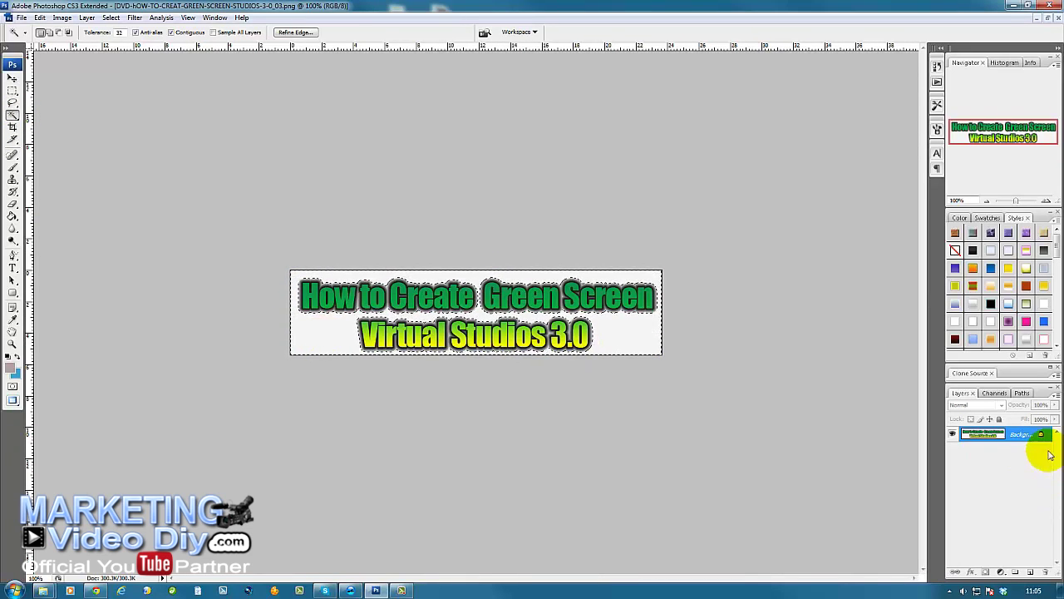
pyautogui.doubleClick(1039, 434)
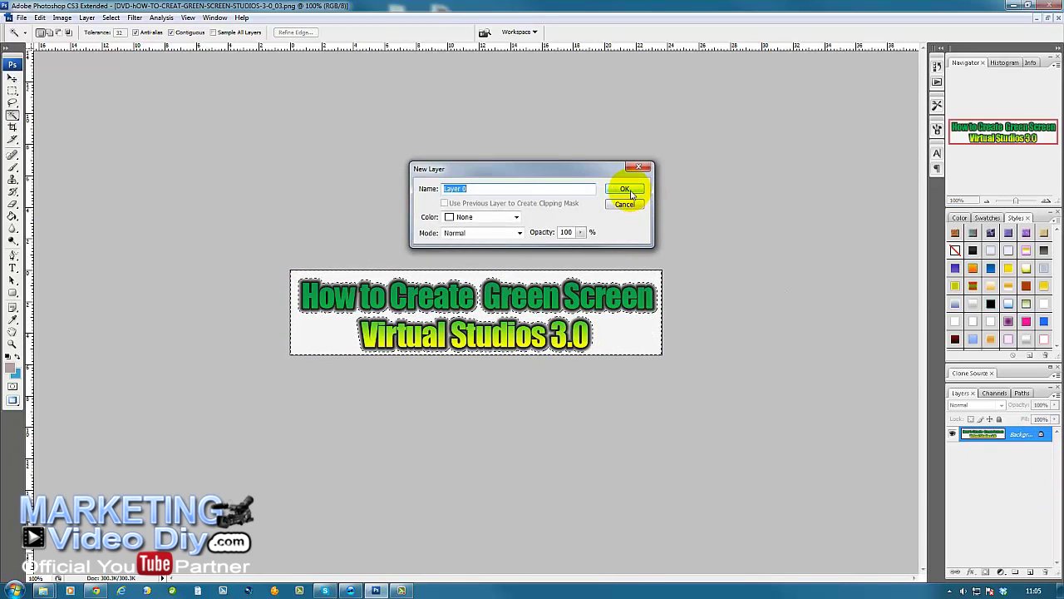
pyautogui.click(628, 190)
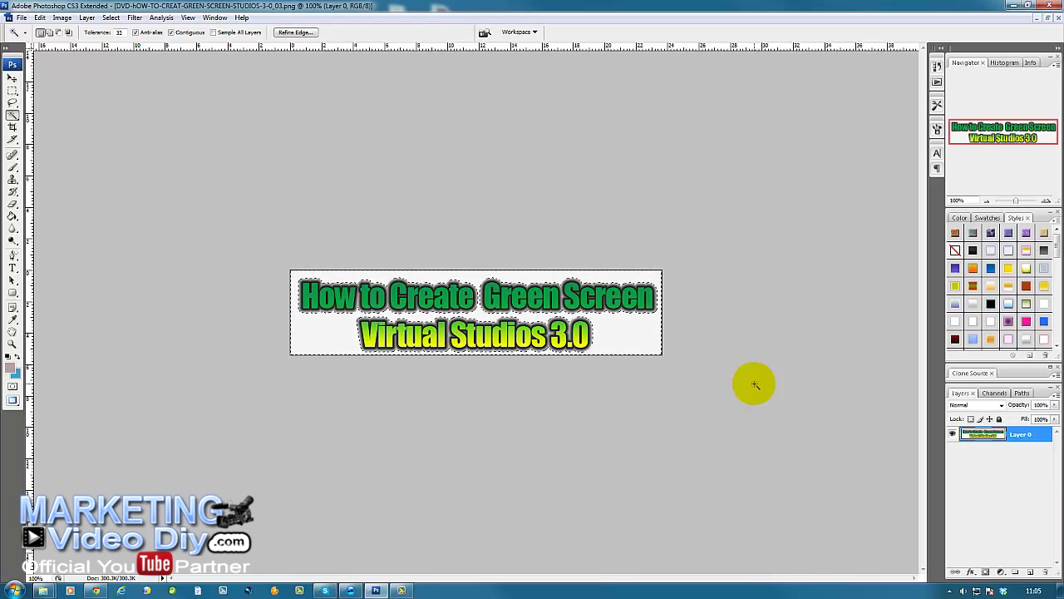
pyautogui.press('Delete')
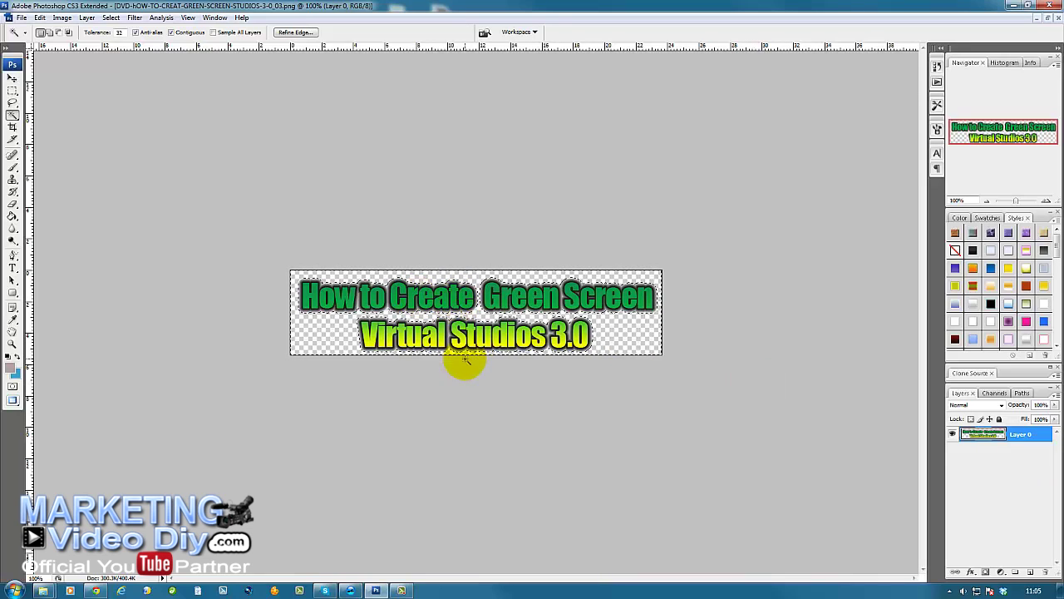
pyautogui.click(439, 242)
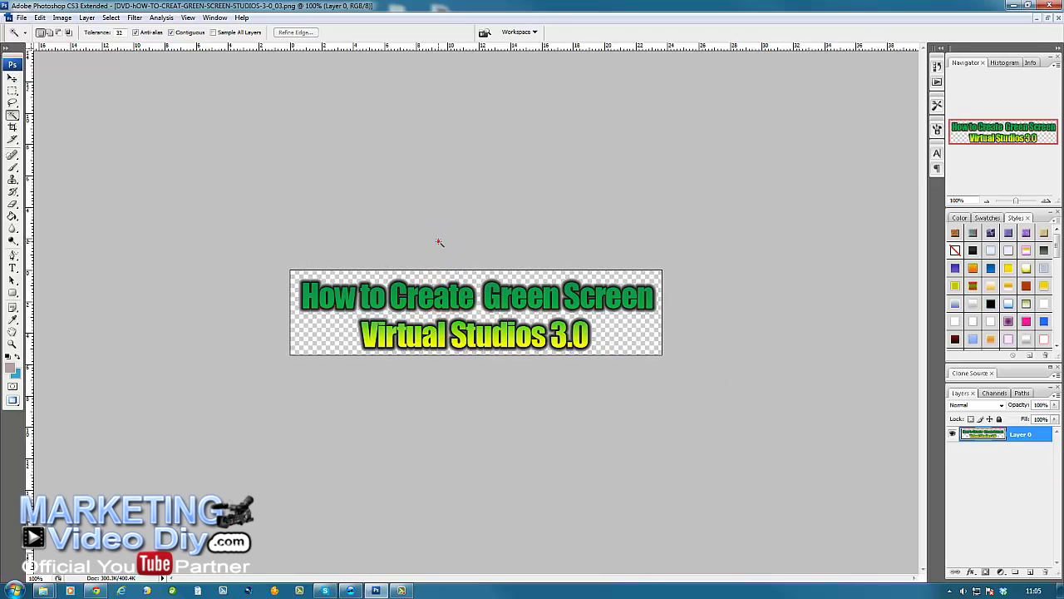